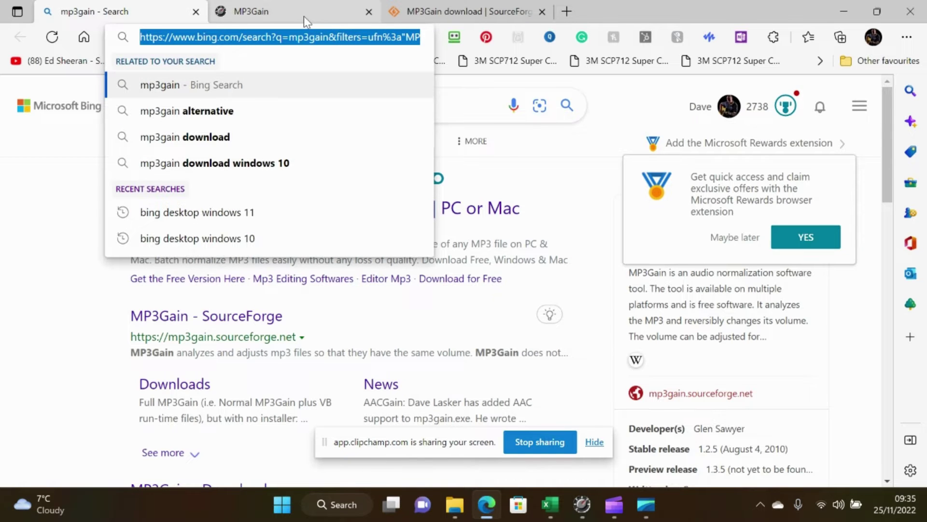
# Go from the MP3Gain homepage tab to the mp3gain.sourceforge.net Downloads page.
pyautogui.click(303, 16)
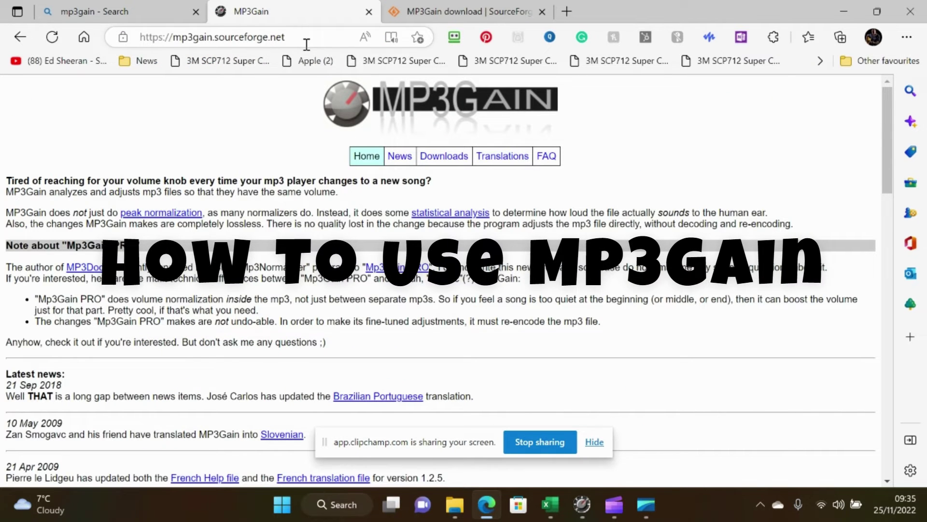
pyautogui.click(301, 36)
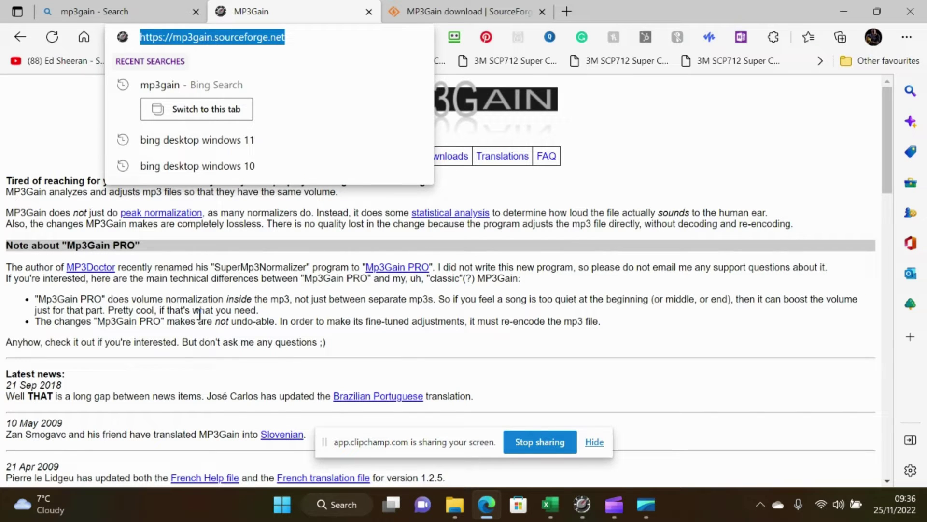
pyautogui.click(457, 161)
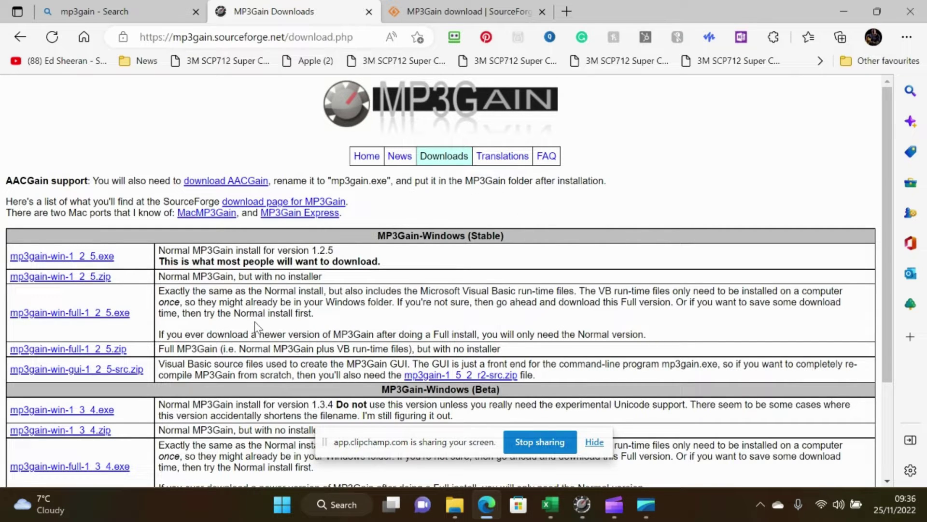
# Download mp3gain-win-full-1_2_5.exe from SourceForge.
pyautogui.click(110, 318)
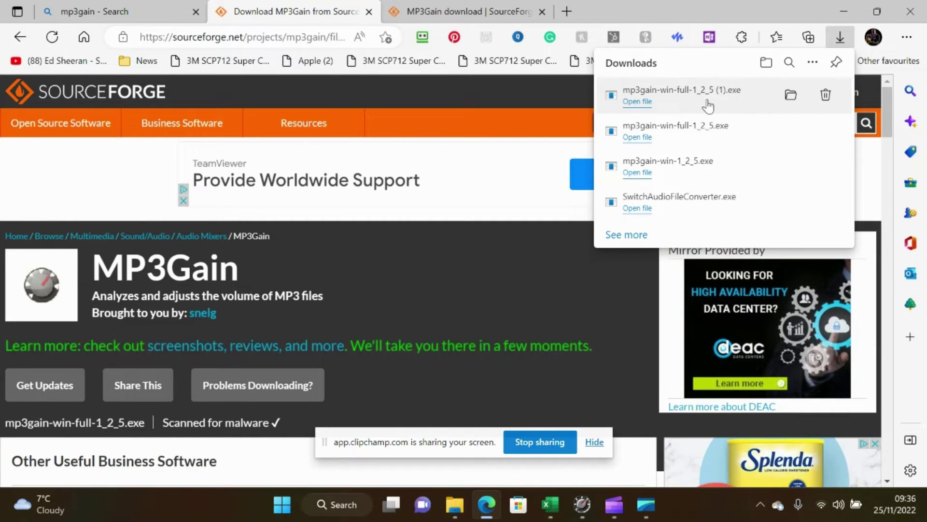
# Launch the downloaded installer, then maximize the MP3Gain window with its empty file list.
pyautogui.click(652, 102)
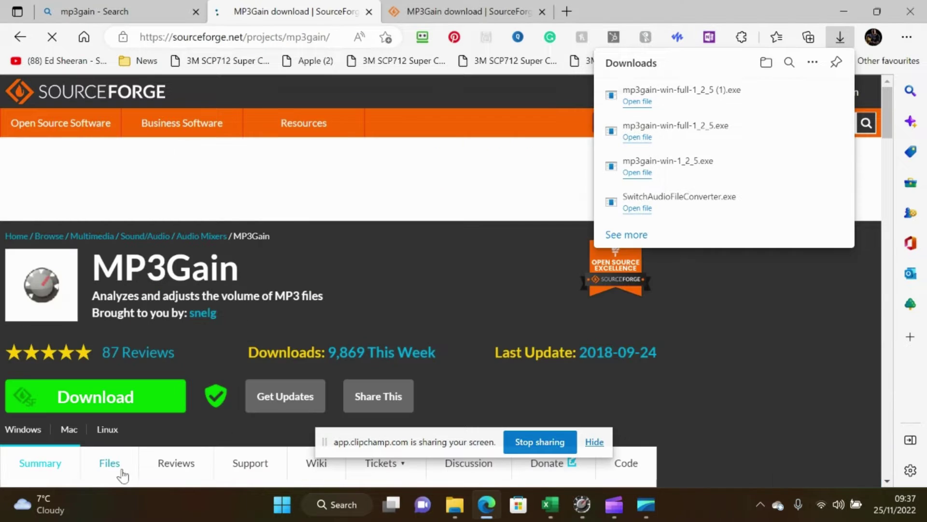
pyautogui.moveTo(48, 505)
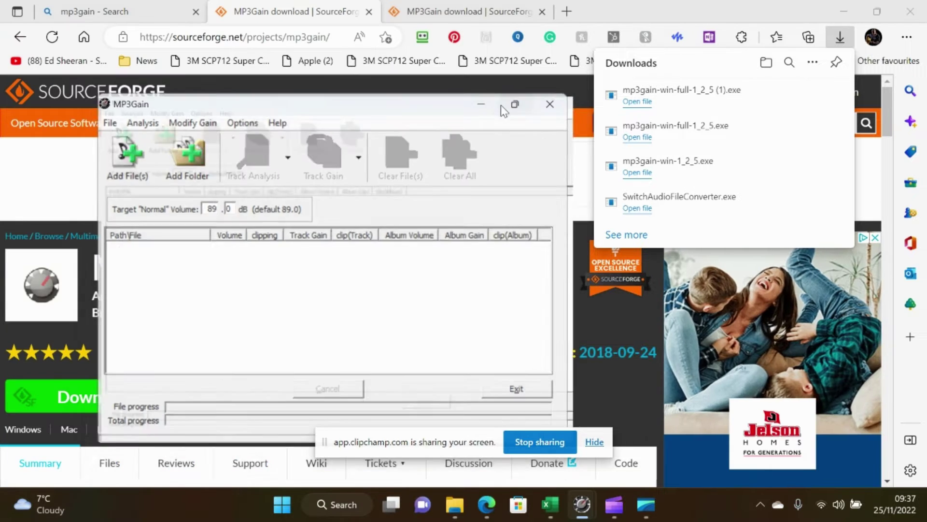
pyautogui.click(501, 105)
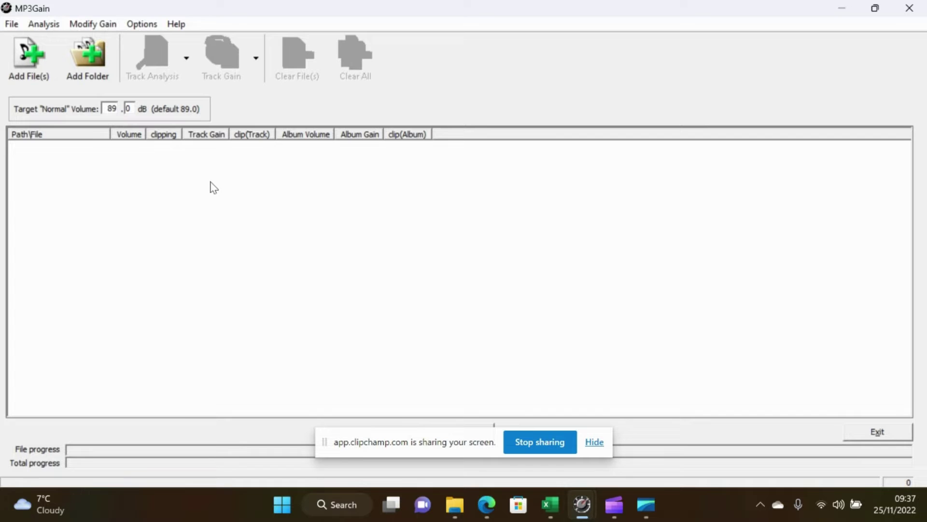
# Add the folder 00 Quizzes > To Prepare > DCFQ PUB QUIZ 202260, loading its 20 MP3s.
pyautogui.click(91, 49)
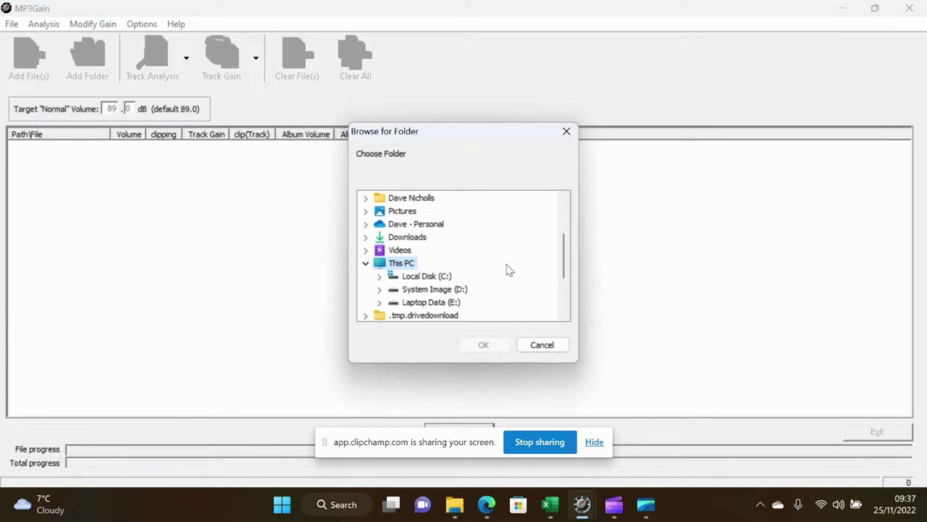
pyautogui.click(564, 199)
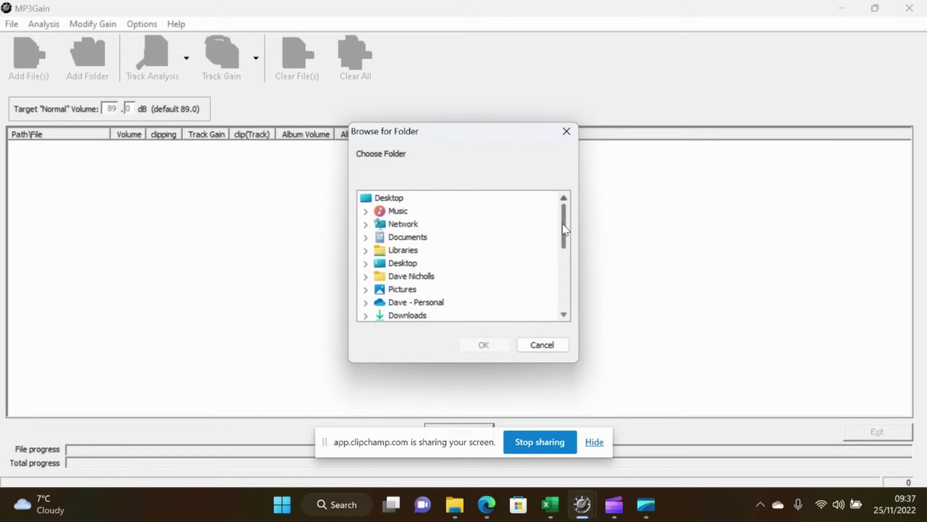
pyautogui.click(564, 315)
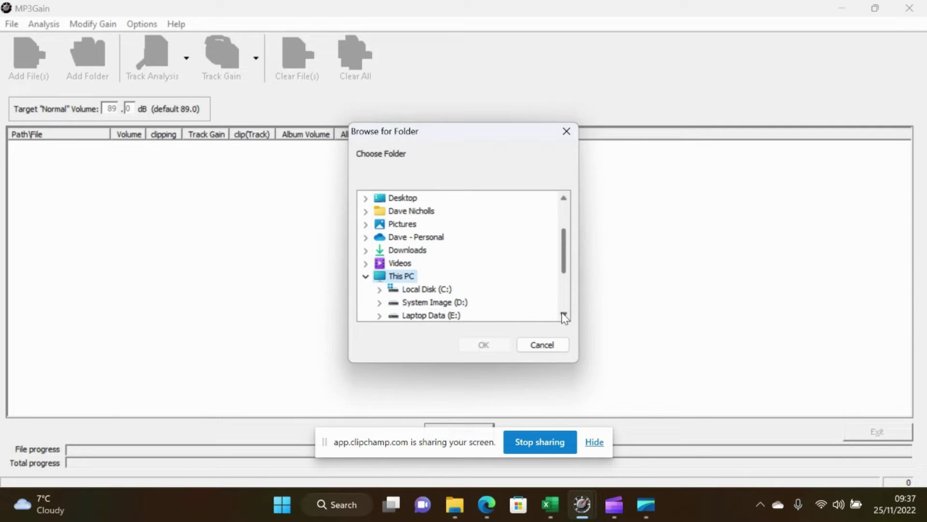
pyautogui.click(366, 237)
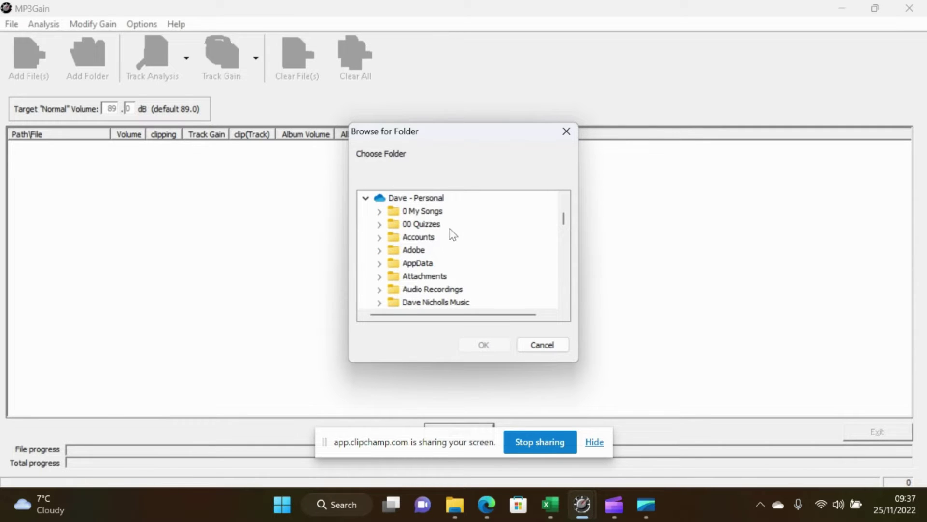
pyautogui.doubleClick(429, 226)
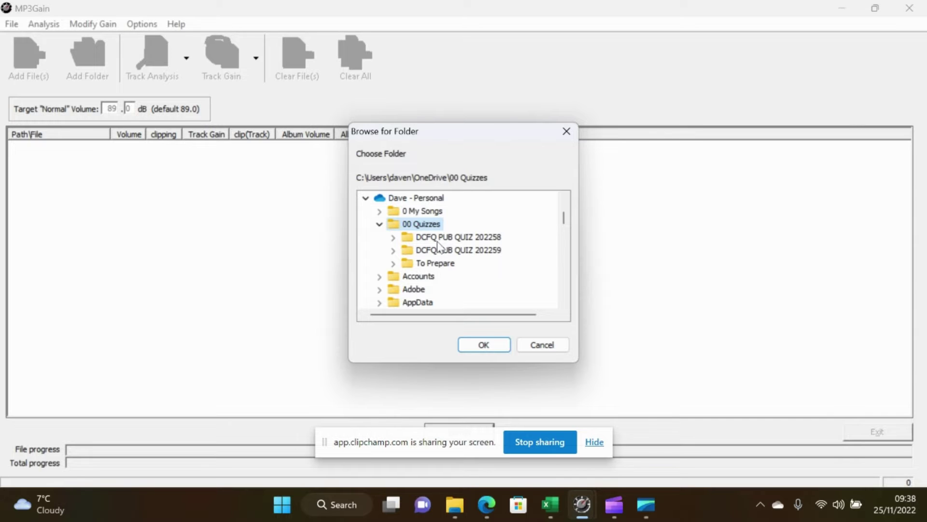
pyautogui.doubleClick(436, 264)
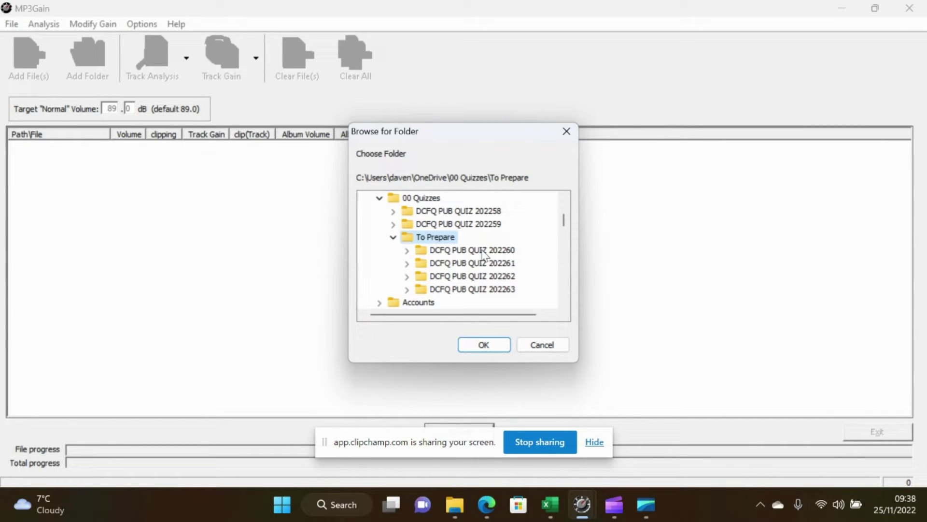
pyautogui.click(483, 249)
pyautogui.click(494, 345)
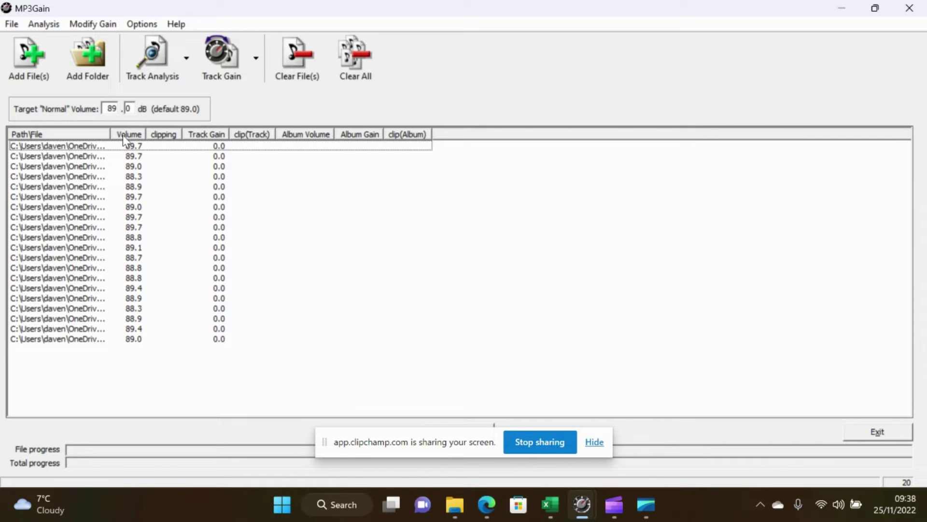
# Auto-fit the Path\File column so full paths and file names show.
pyautogui.doubleClick(110, 134)
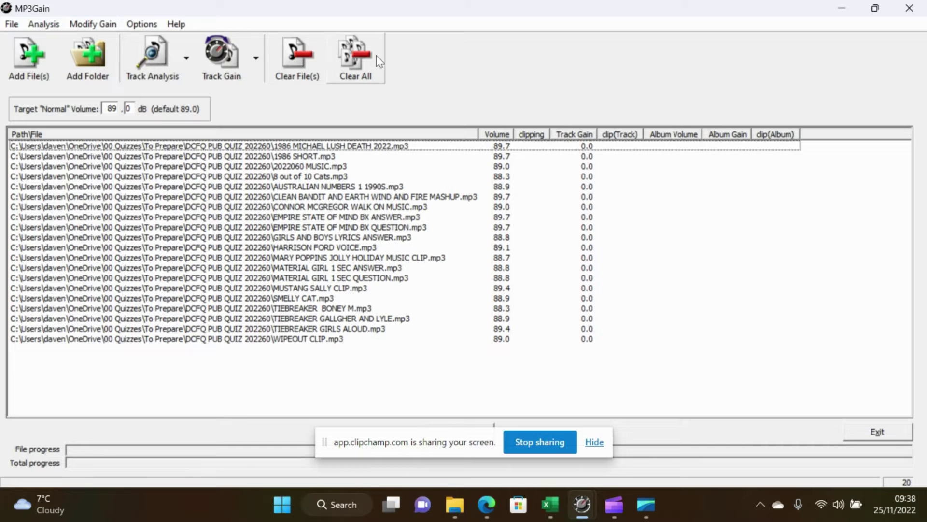
# Clear the list, add the DCFQ PUB QUIZ 202261 folder's 18 MP3s and select them all.
pyautogui.click(362, 59)
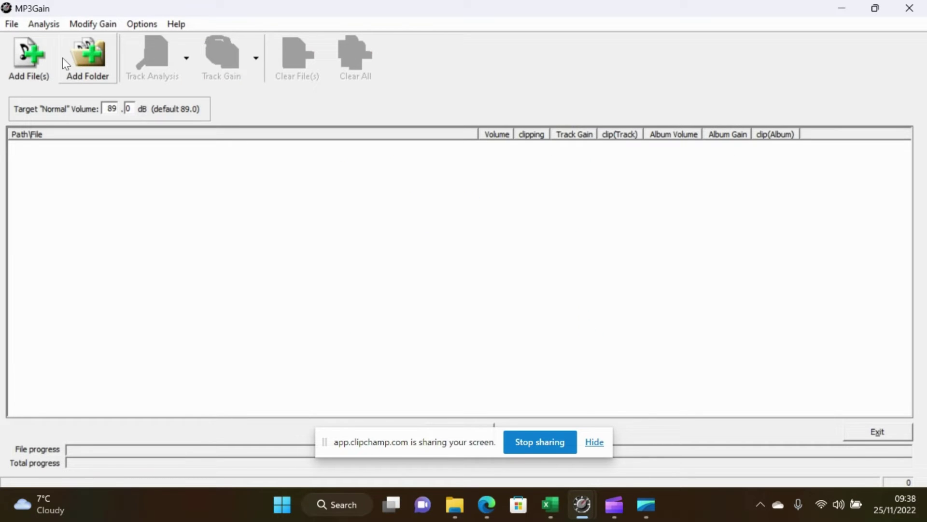
pyautogui.click(88, 59)
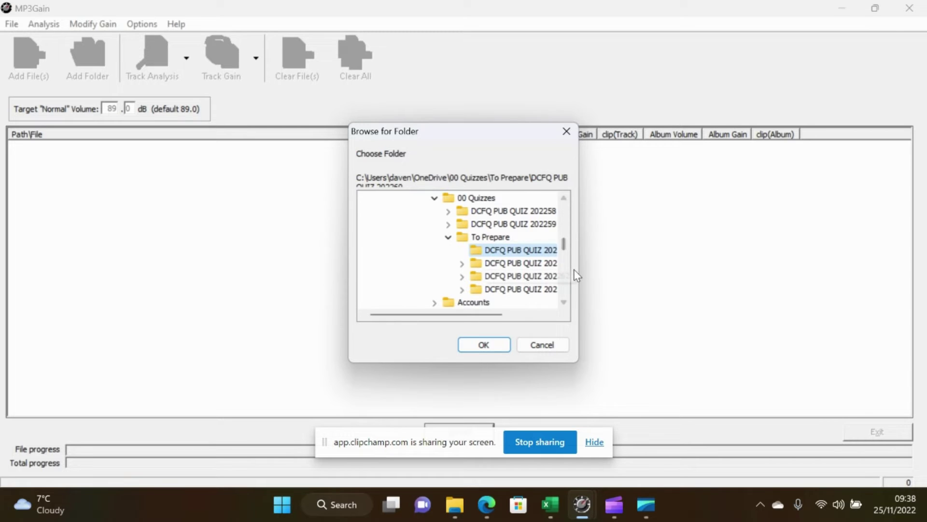
pyautogui.click(539, 264)
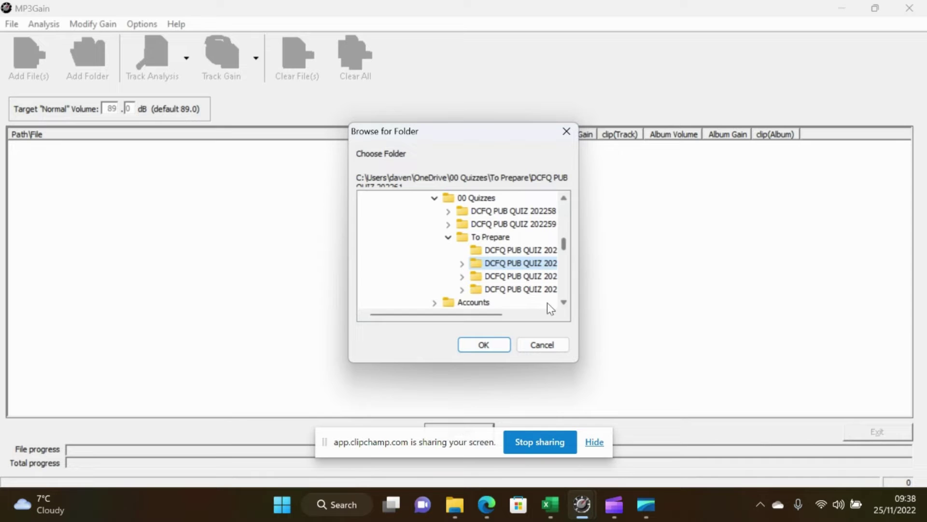
pyautogui.click(489, 348)
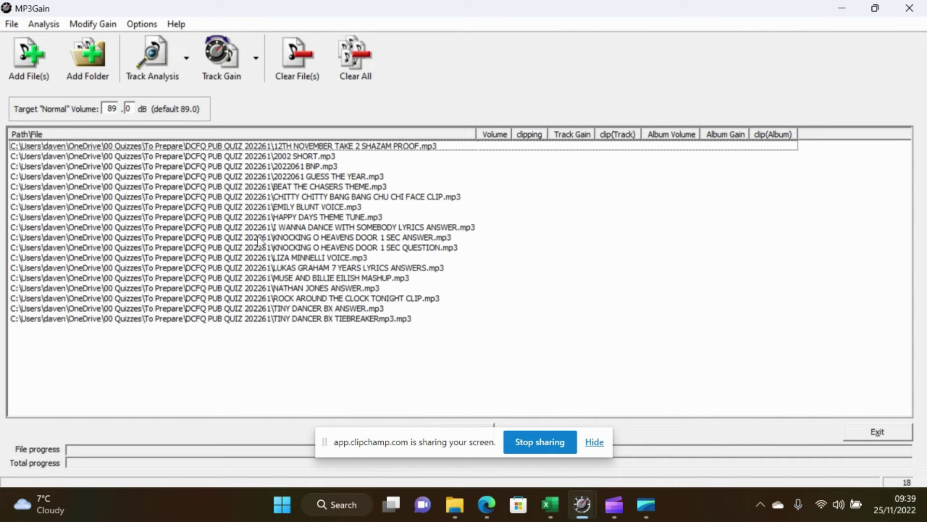
pyautogui.hotkey('ctrl', 'a')
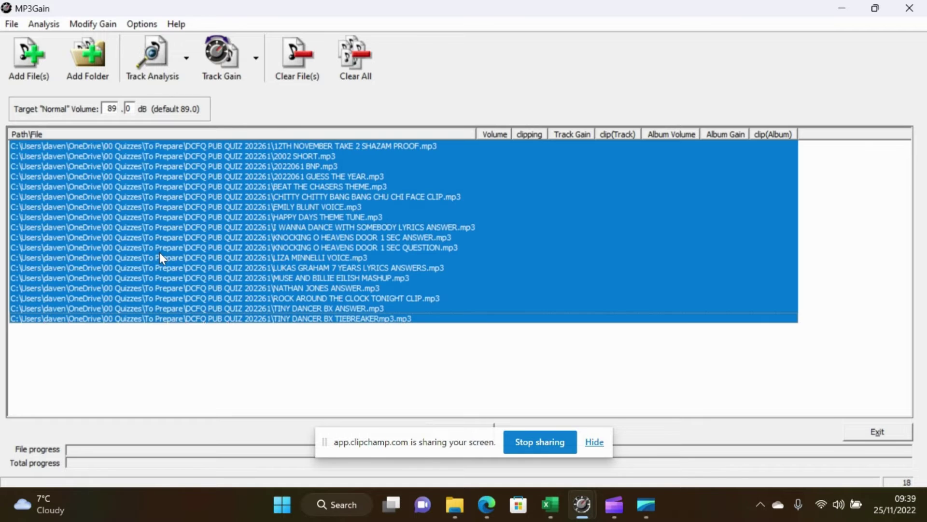
# Run Track Analysis on the 18 files, then select the 99.8 dB MUSE AND BILLIE EILISH MASHUP track.
pyautogui.click(164, 59)
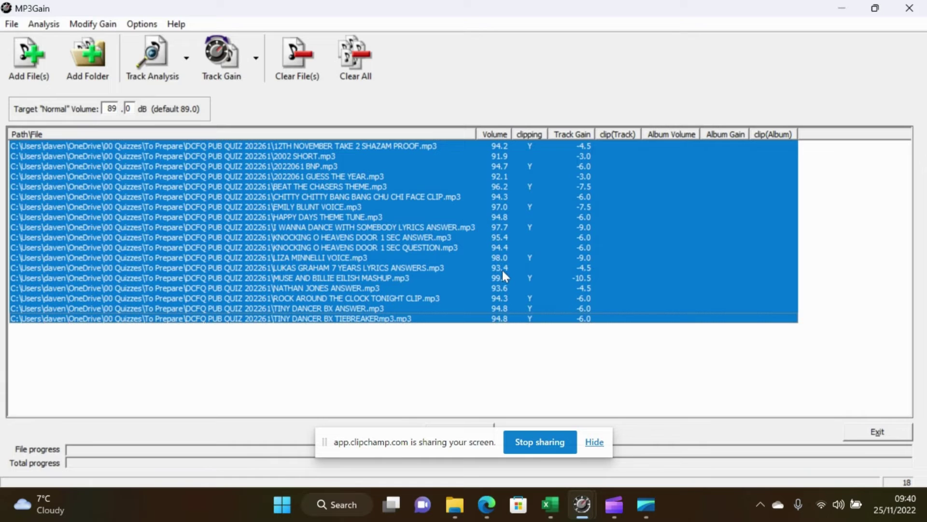
pyautogui.click(317, 277)
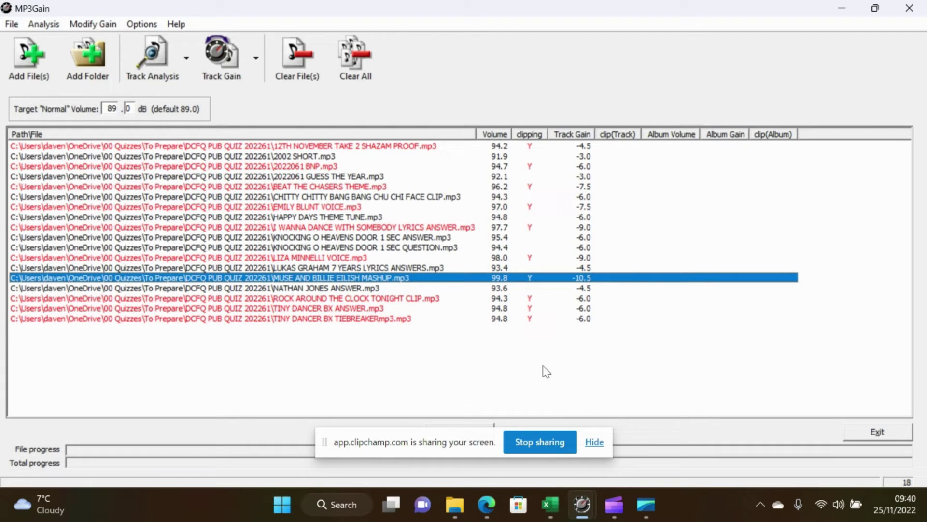
pyautogui.hotkey('ctrl', 'd')
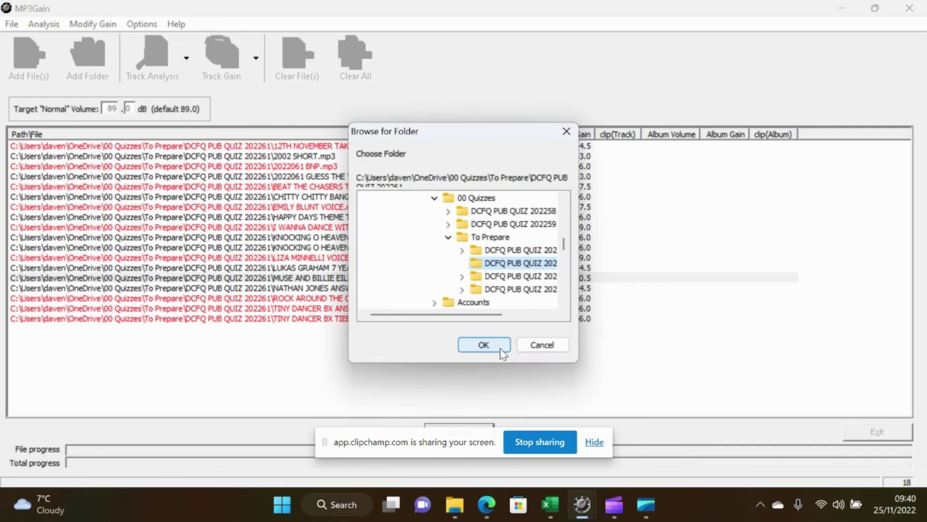
pyautogui.click(514, 278)
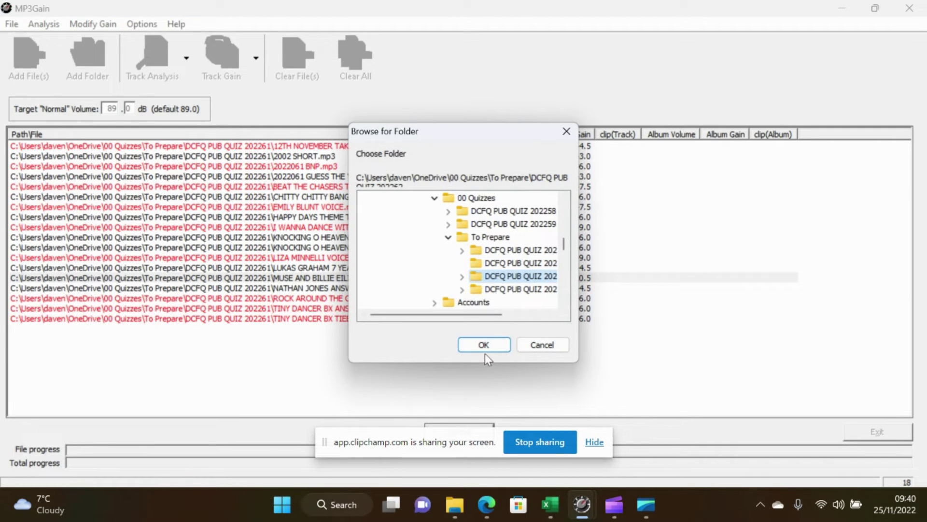
pyautogui.click(483, 351)
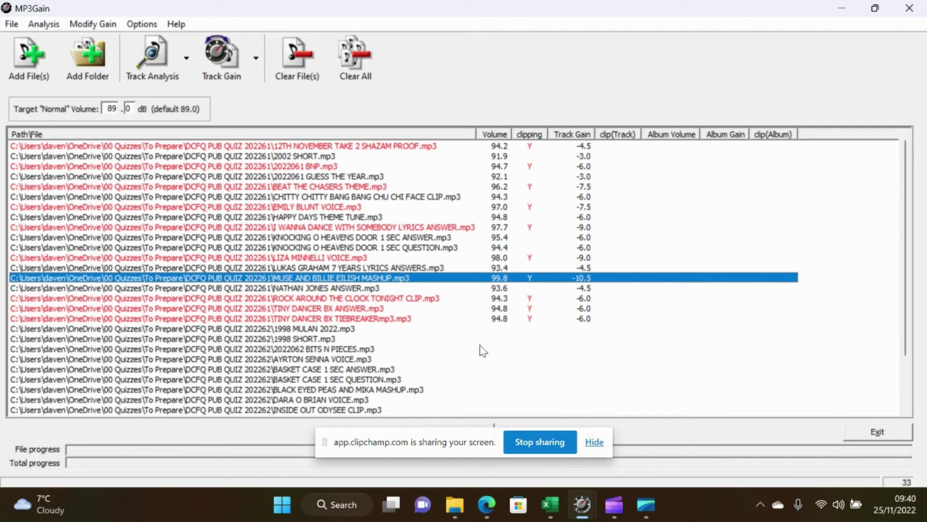
pyautogui.click(106, 52)
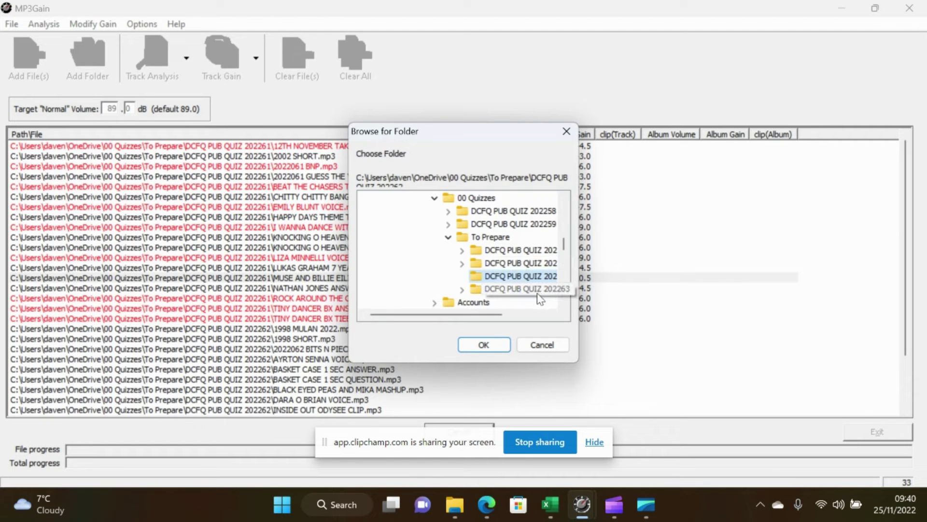
pyautogui.click(538, 292)
pyautogui.click(493, 344)
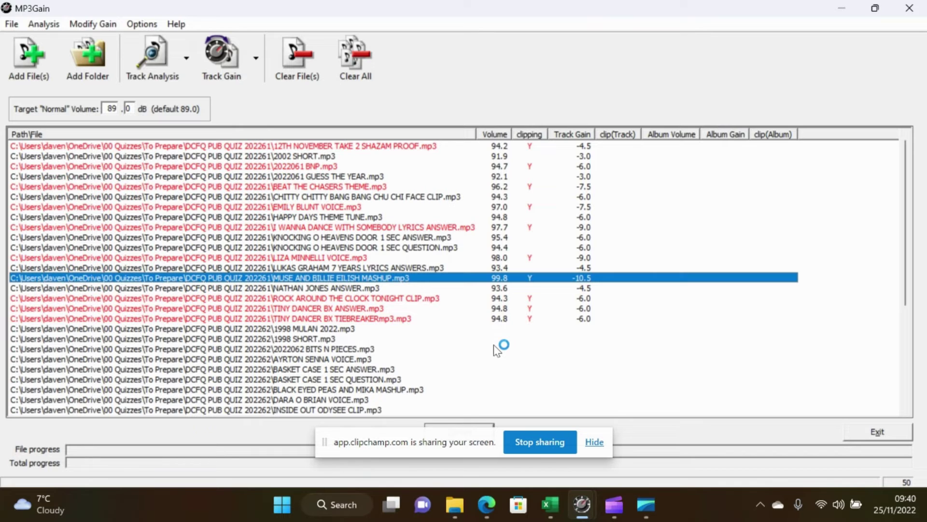
pyautogui.scroll(-4, 494, 344)
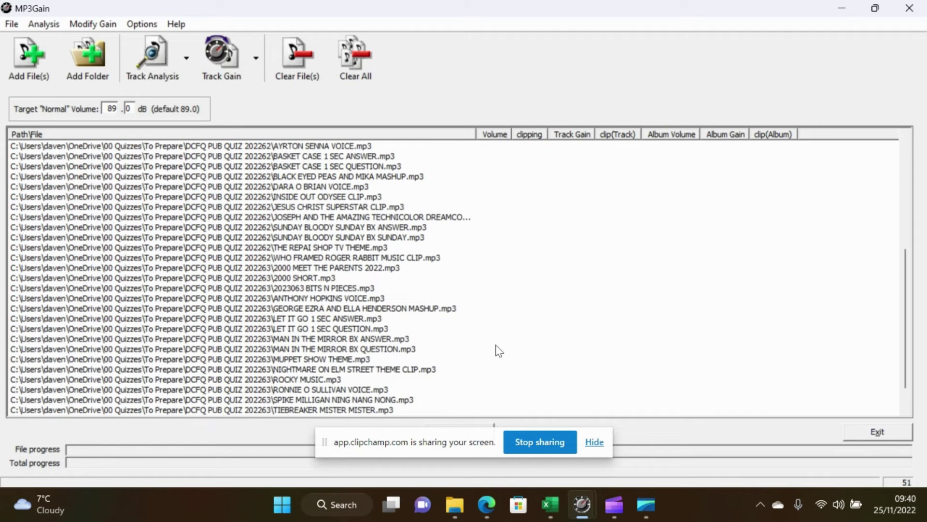
pyautogui.scroll(-1, 499, 351)
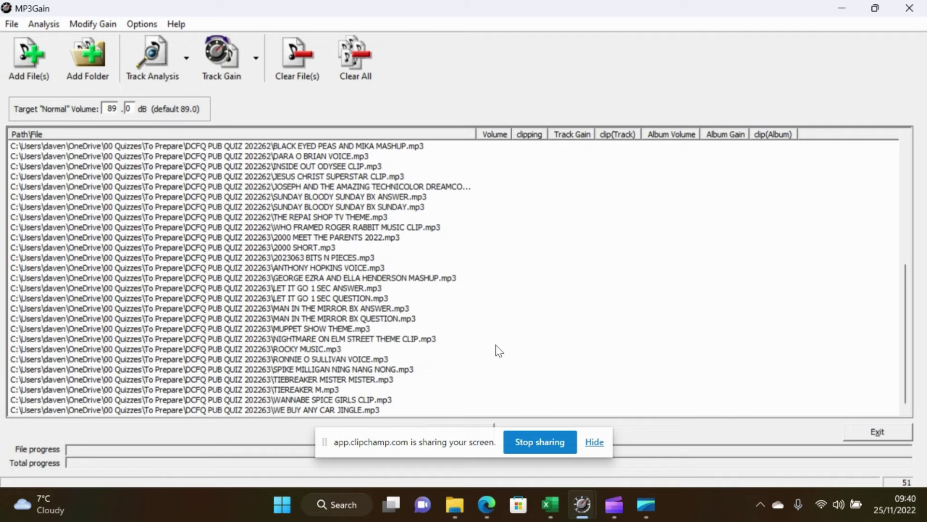
pyautogui.scroll(8, 499, 351)
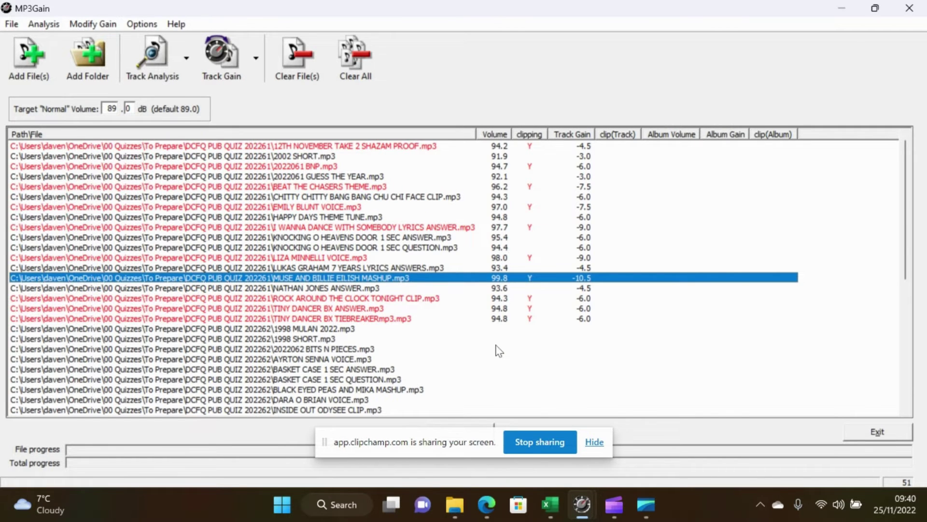
pyautogui.scroll(-7, 499, 351)
pyautogui.scroll(-1, 499, 351)
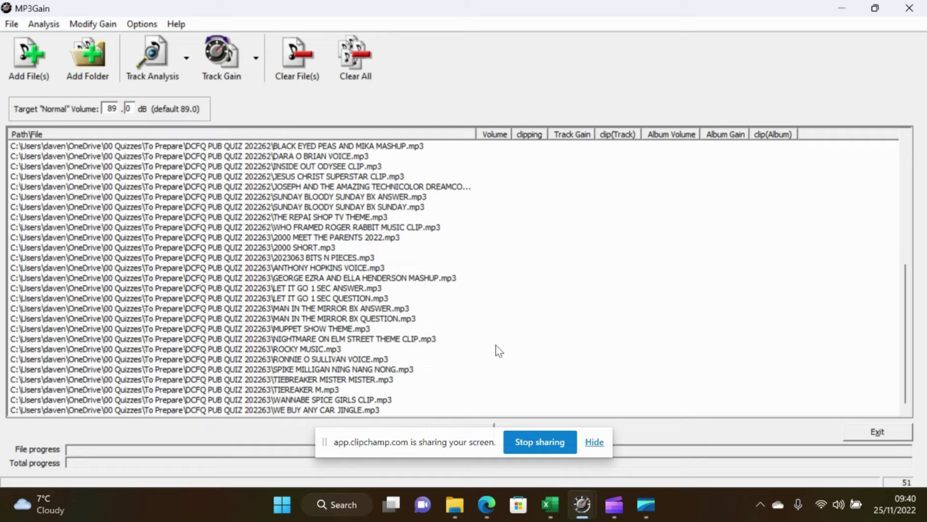
pyautogui.scroll(7, 499, 350)
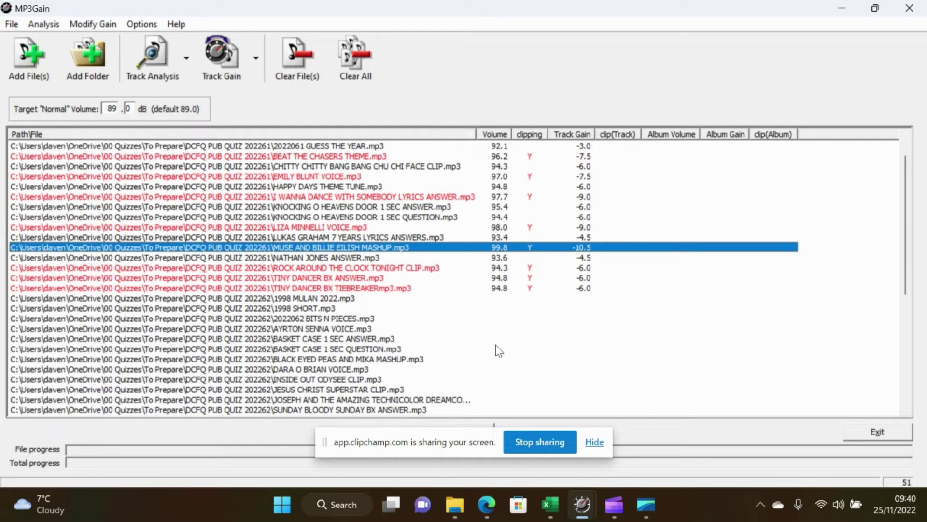
pyautogui.scroll(-5, 499, 350)
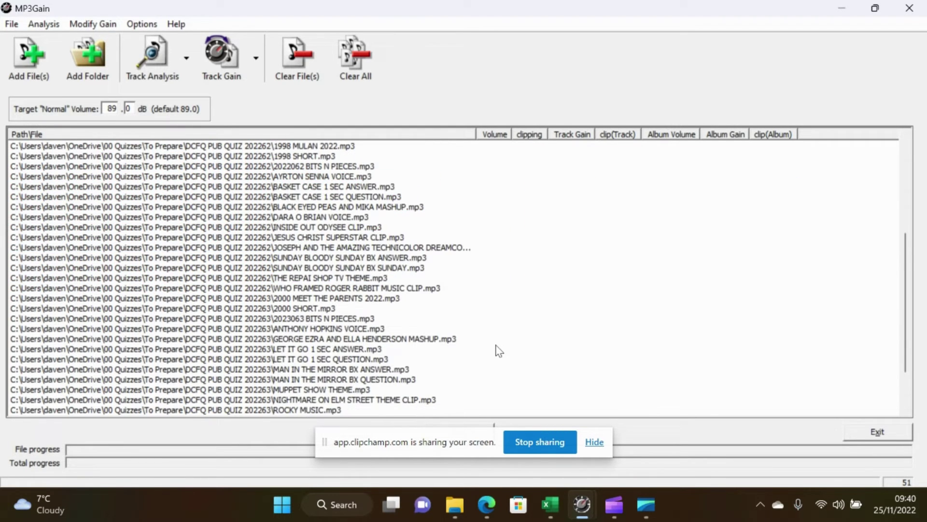
pyautogui.scroll(-2, 499, 351)
pyautogui.scroll(7, 499, 351)
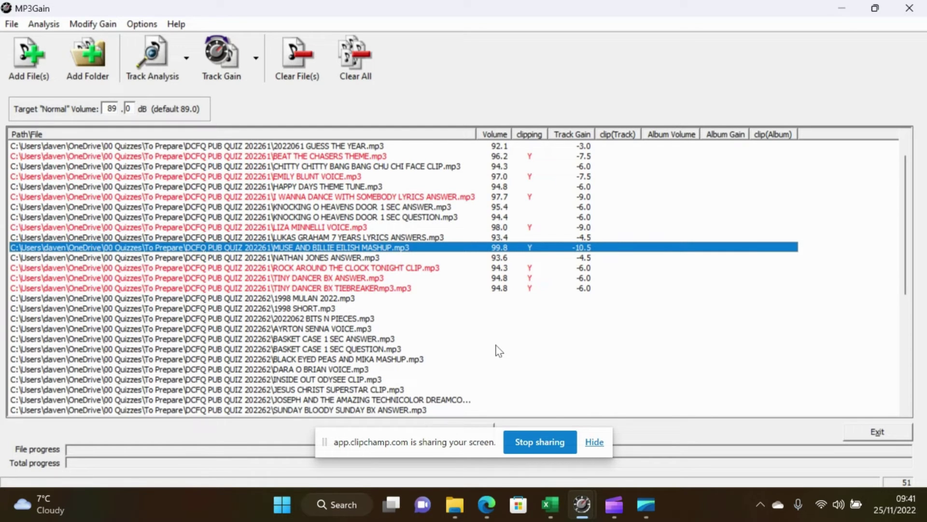
pyautogui.click(318, 298)
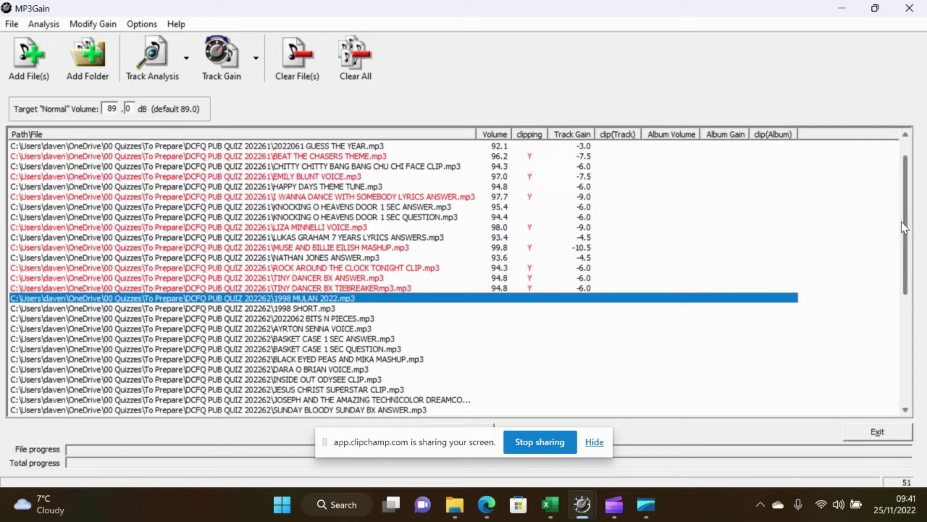
pyautogui.scroll(-7, 904, 227)
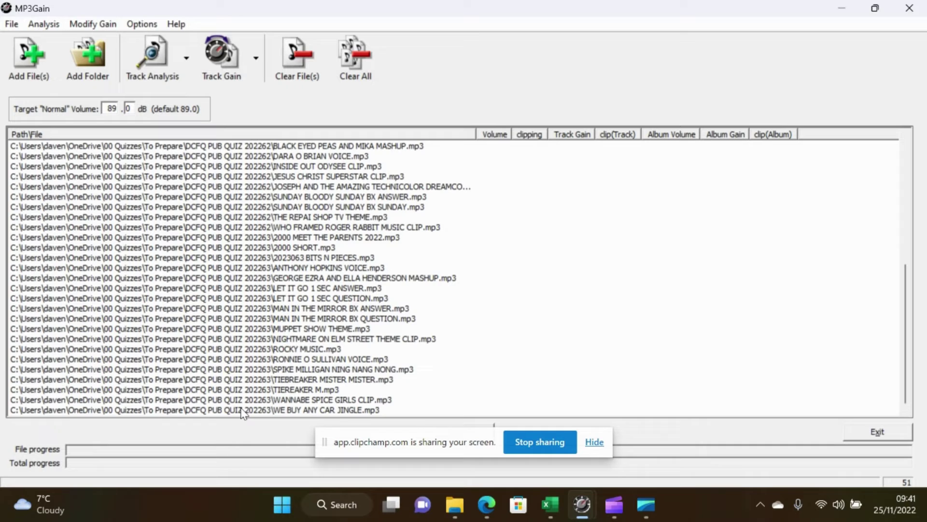
# Select through the last file and run Track Analysis on the 202262 and 202263 quiz MP3s.
pyautogui.keyDown('shift'); pyautogui.click(243, 411); pyautogui.keyUp('shift')
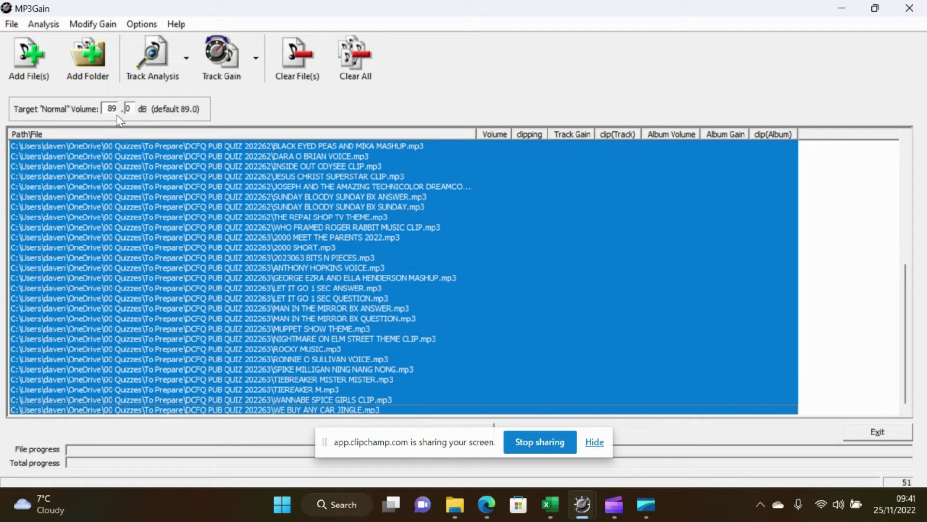
pyautogui.click(159, 60)
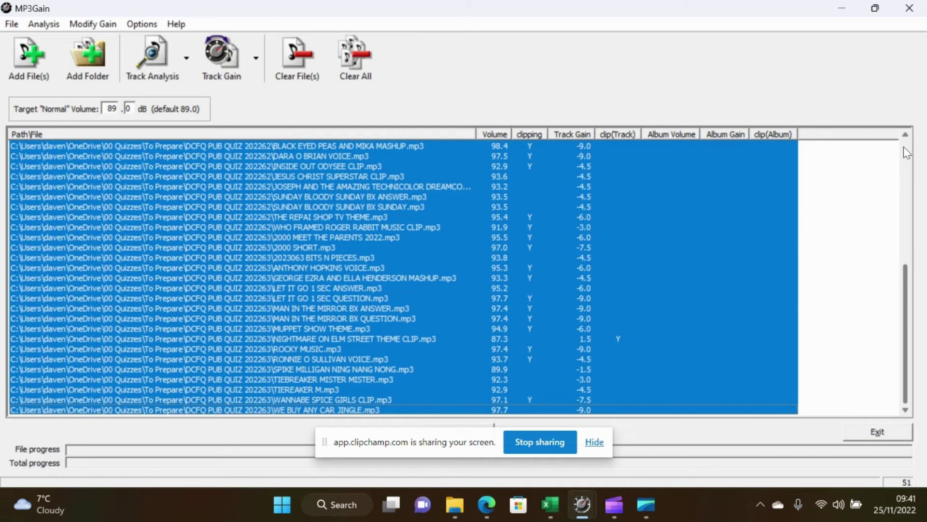
pyautogui.click(904, 147)
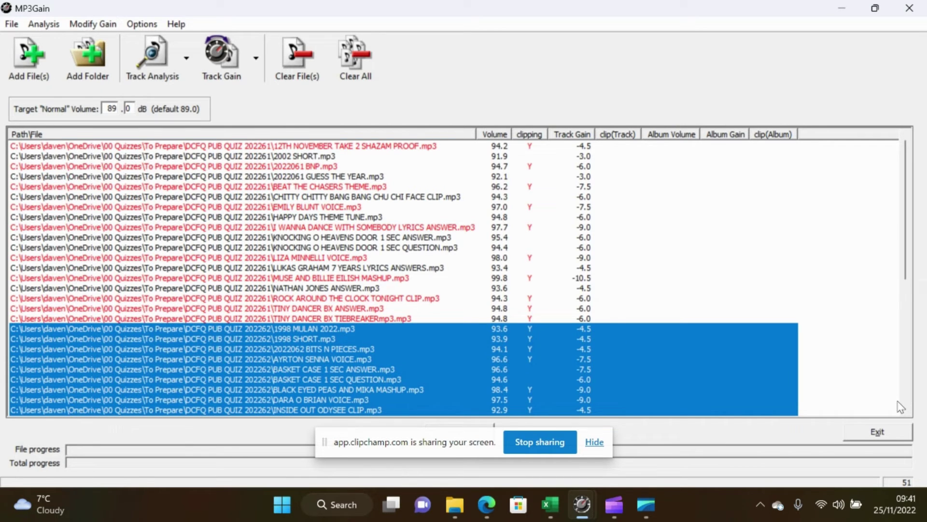
pyautogui.scroll(-4, 906, 410)
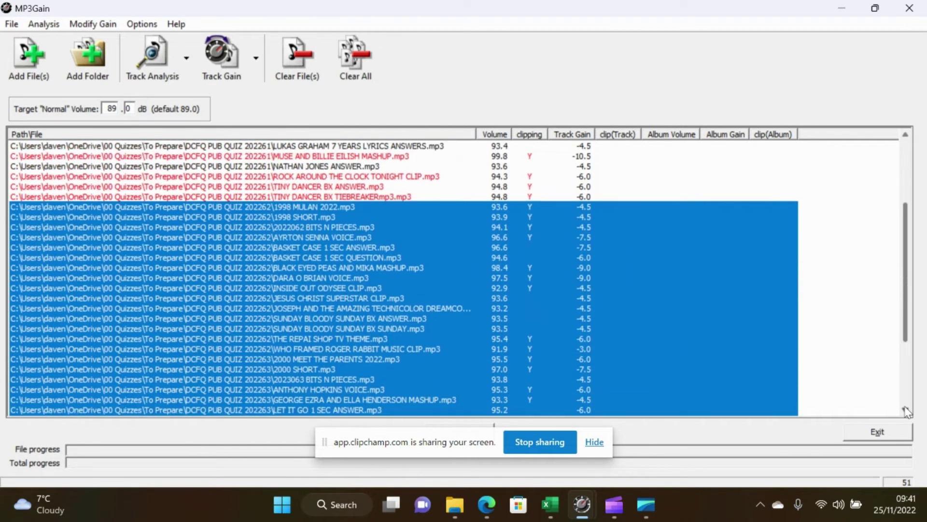
pyautogui.scroll(-6, 906, 410)
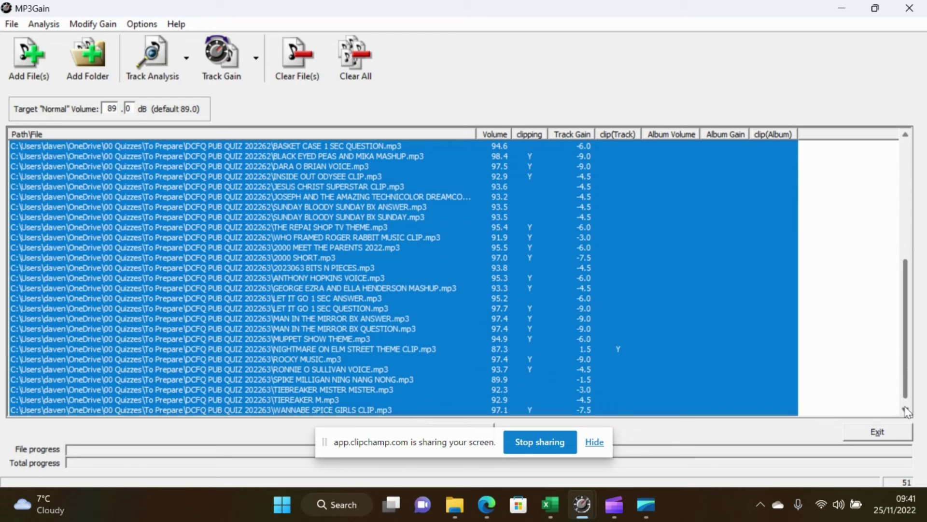
pyautogui.scroll(-1, 906, 410)
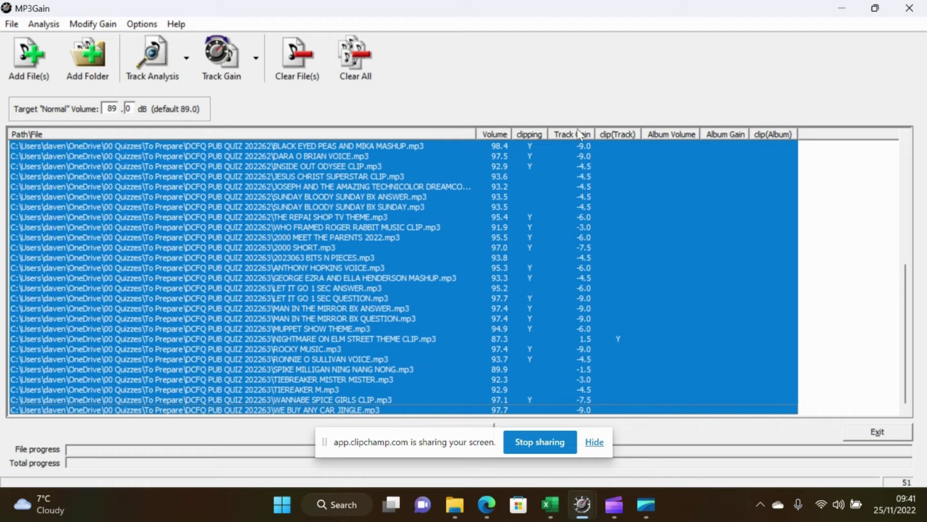
# Apply Track Gain to bring every quiz MP3 near 89 dB with 0.0 track gain.
pyautogui.click(227, 54)
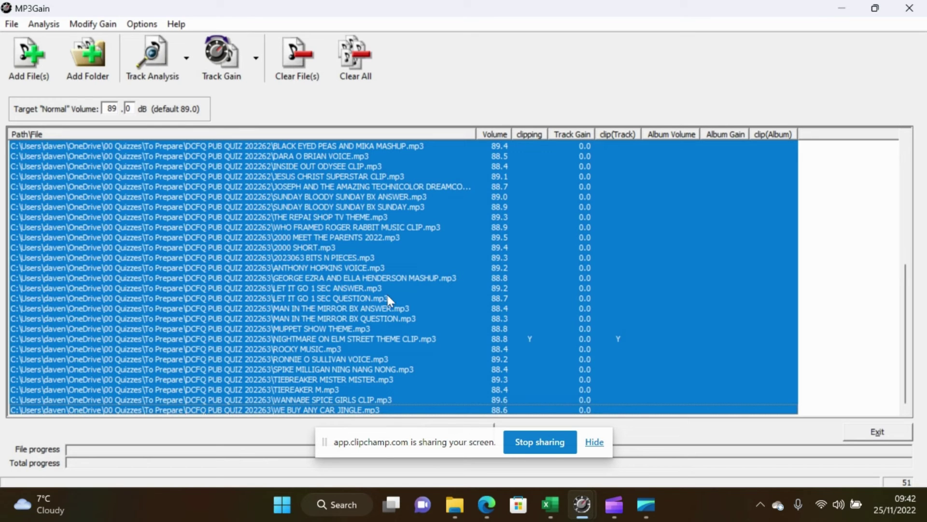
pyautogui.click(436, 338)
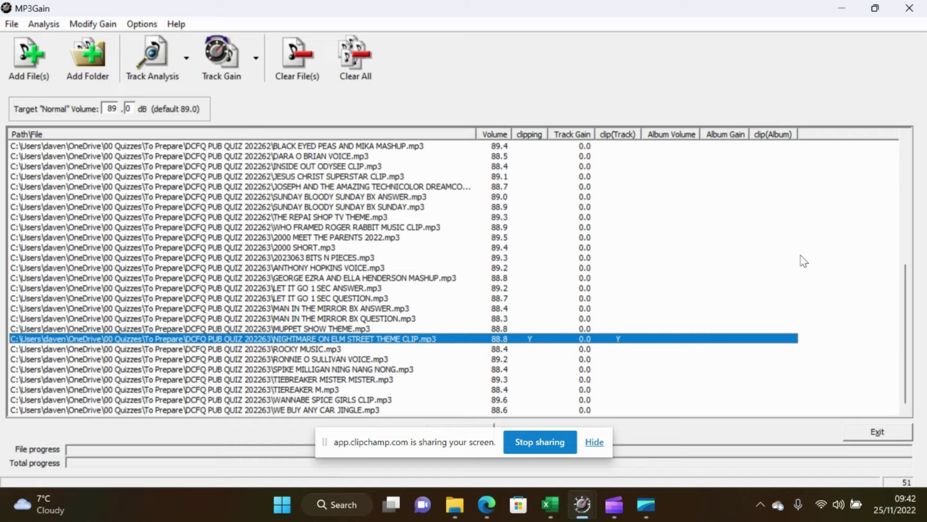
pyautogui.scroll(8, 803, 261)
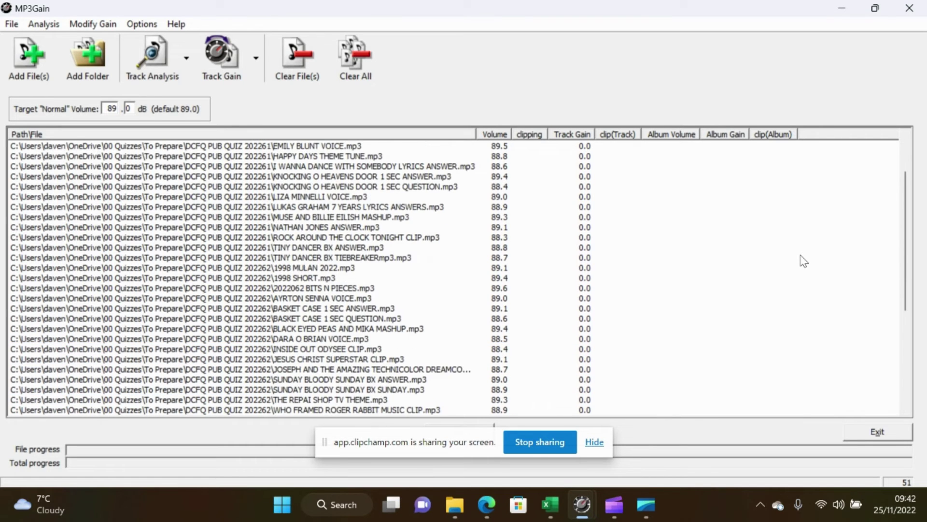
pyautogui.scroll(-8, 804, 261)
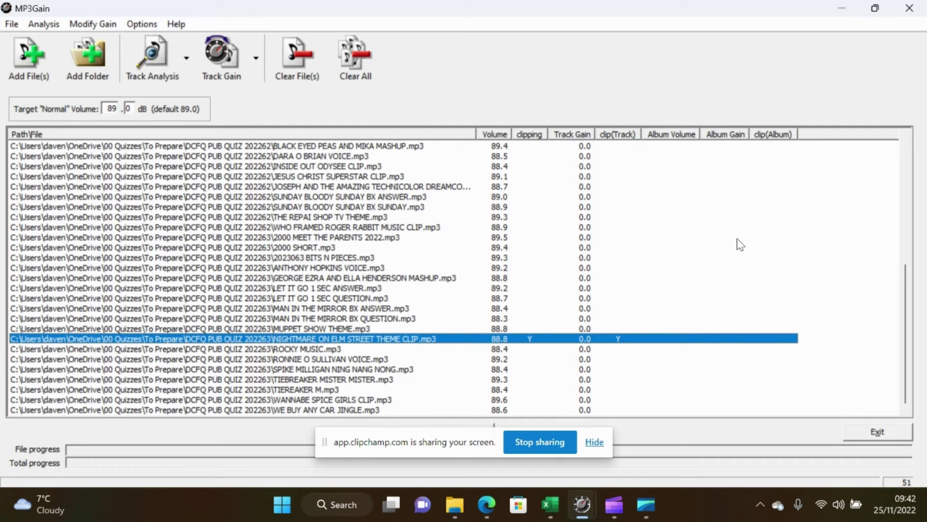
pyautogui.scroll(8, 737, 238)
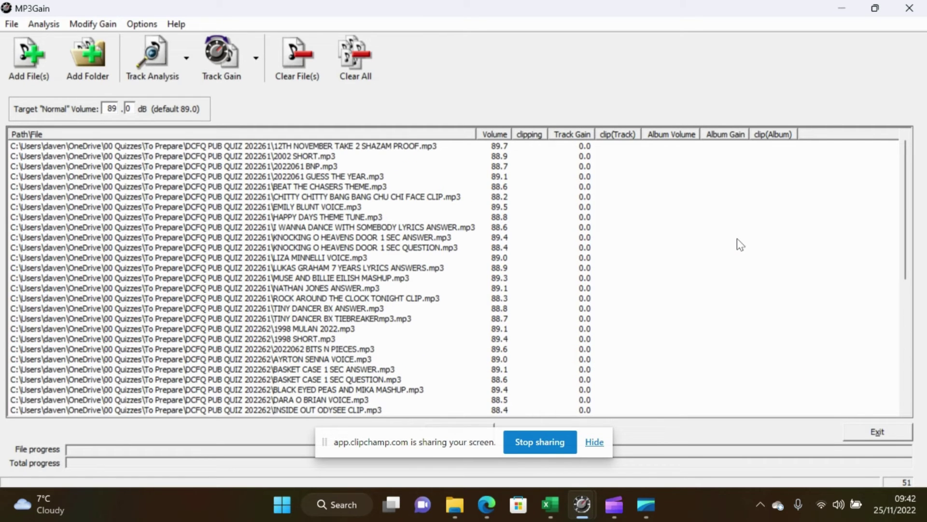
pyautogui.scroll(-8, 737, 240)
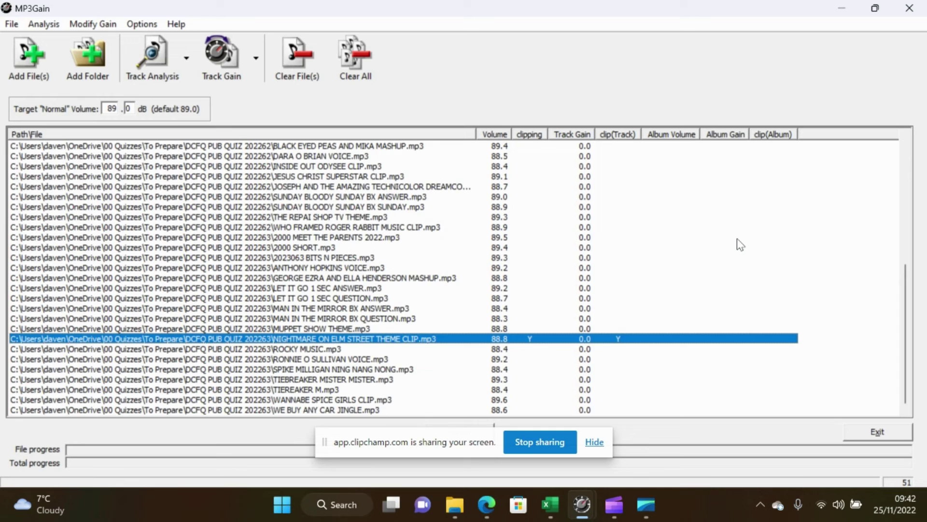
pyautogui.scroll(8, 737, 238)
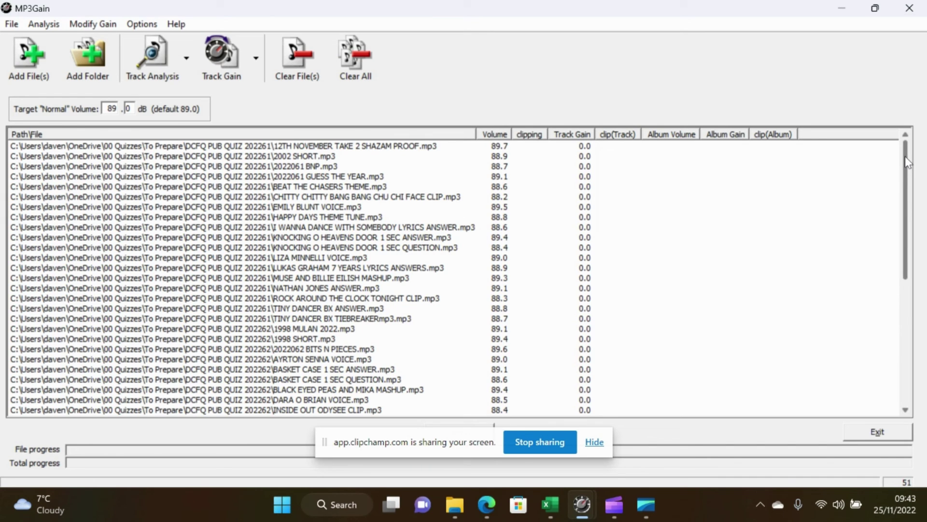
pyautogui.moveTo(905, 155); pyautogui.dragTo(917, 340)
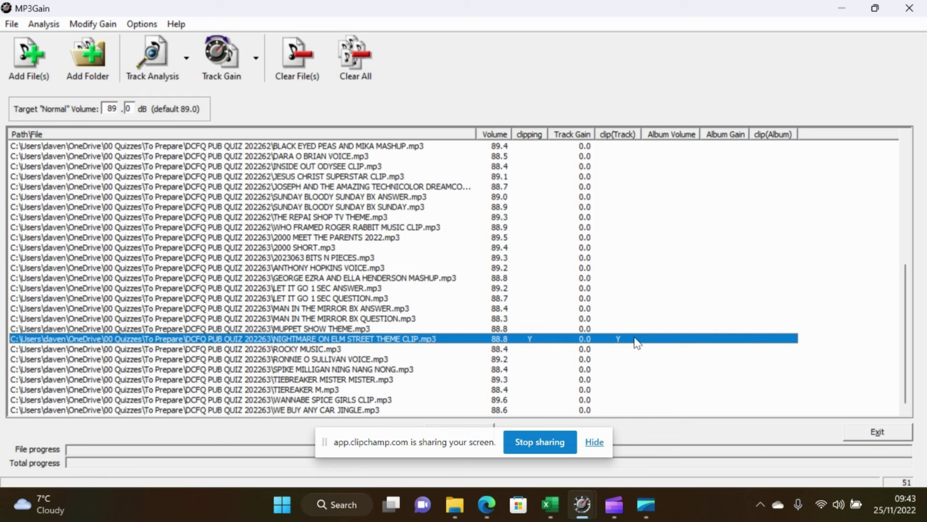
pyautogui.scroll(8, 847, 315)
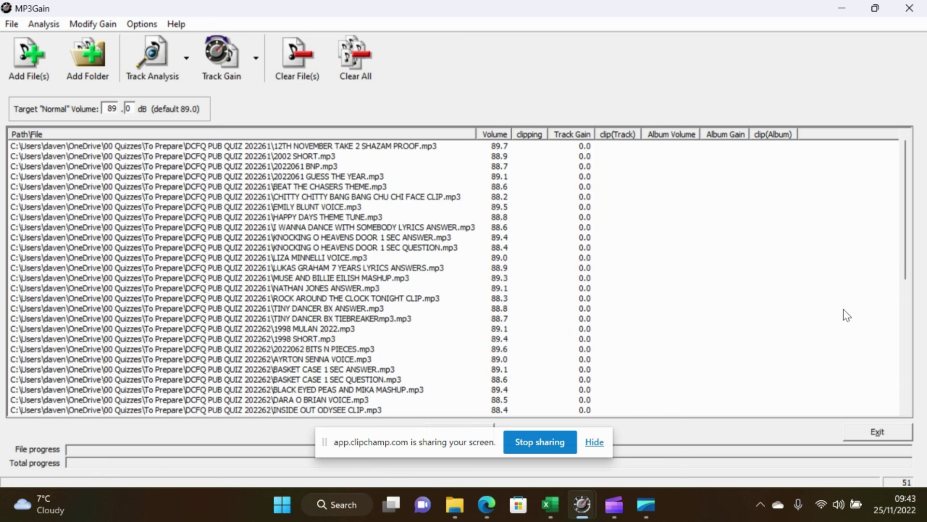
pyautogui.scroll(-8, 846, 315)
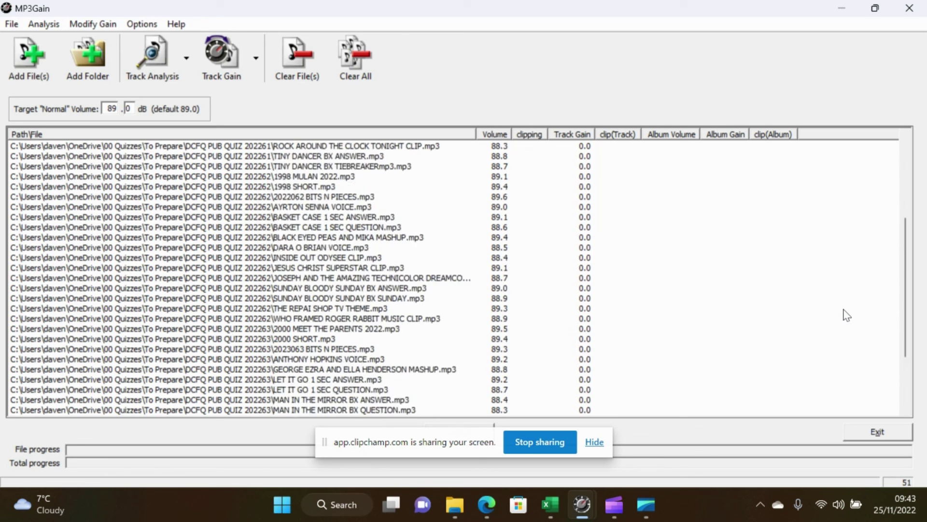